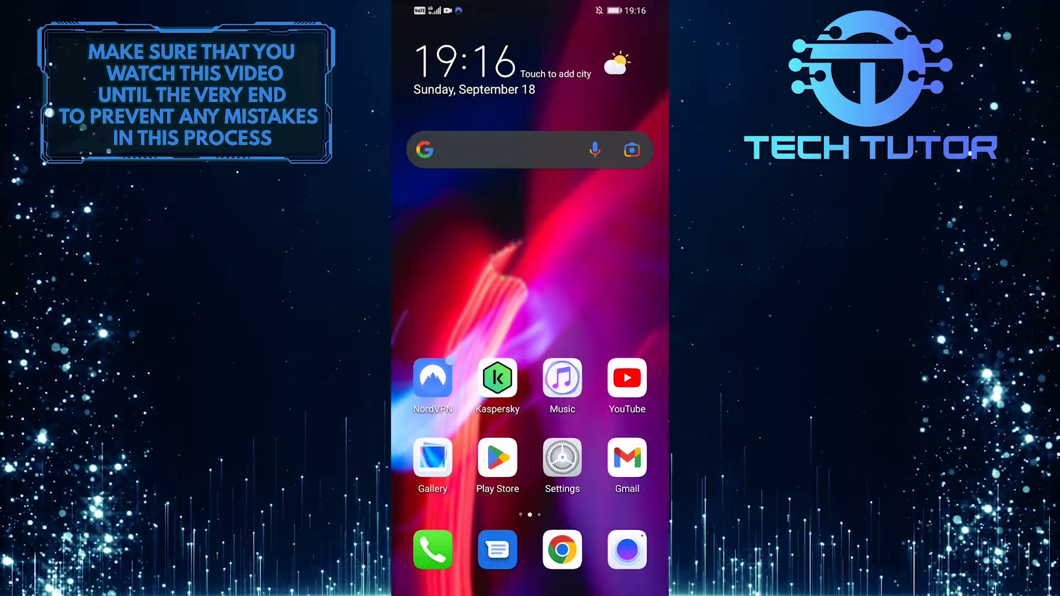
Launch YouTube and open the account menu from the profile avatar.
click(627, 378)
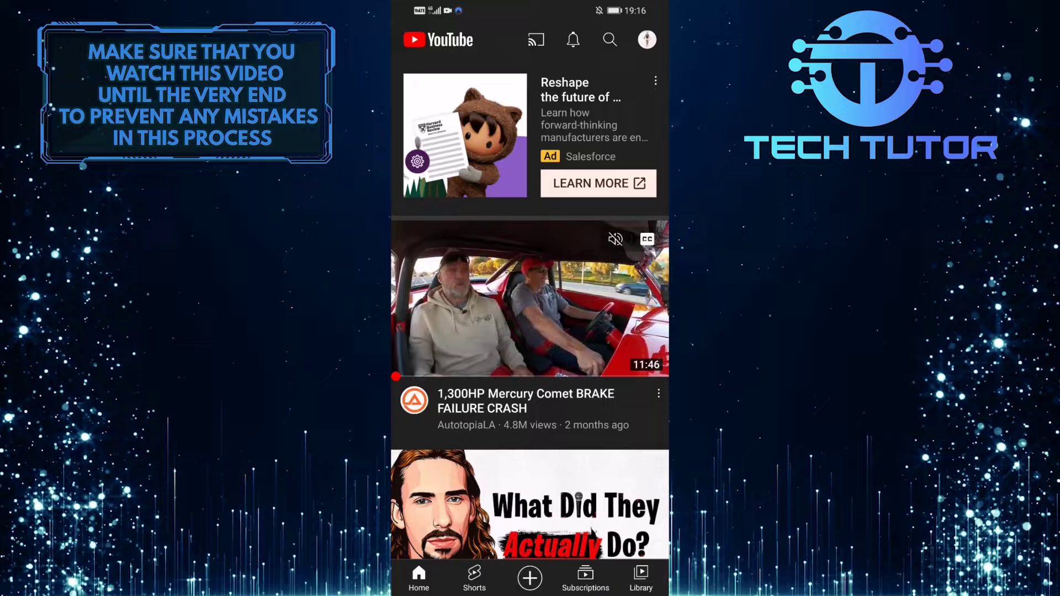
click(646, 38)
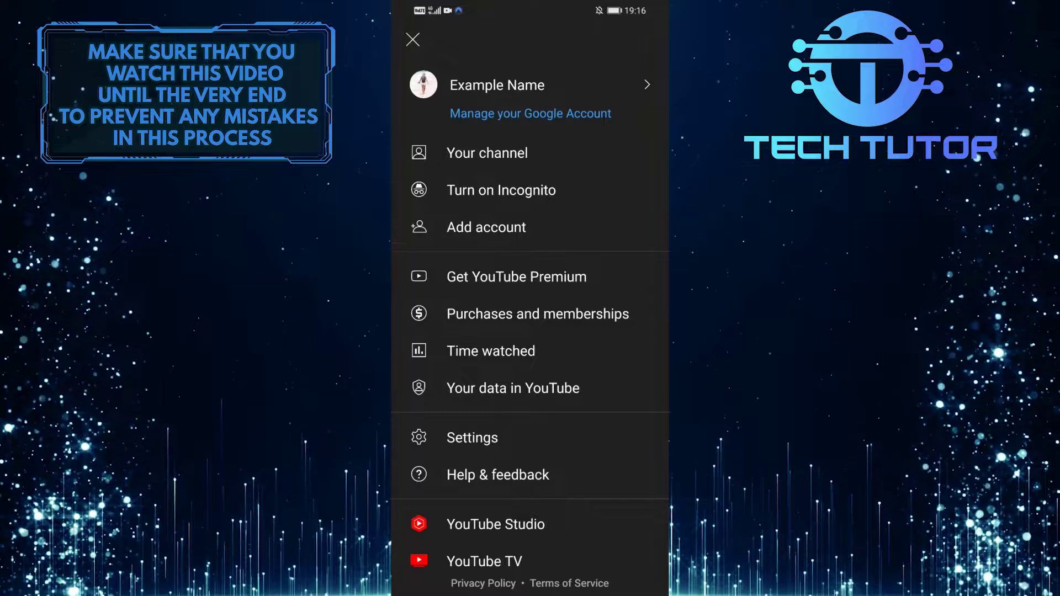
Go to Settings, then the General settings page.
click(473, 436)
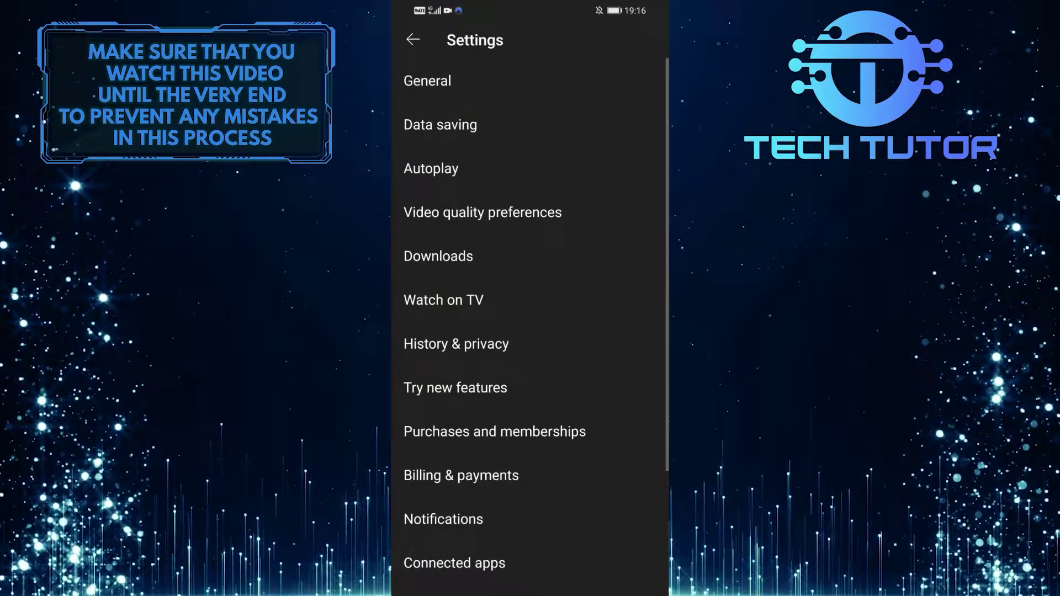
click(428, 81)
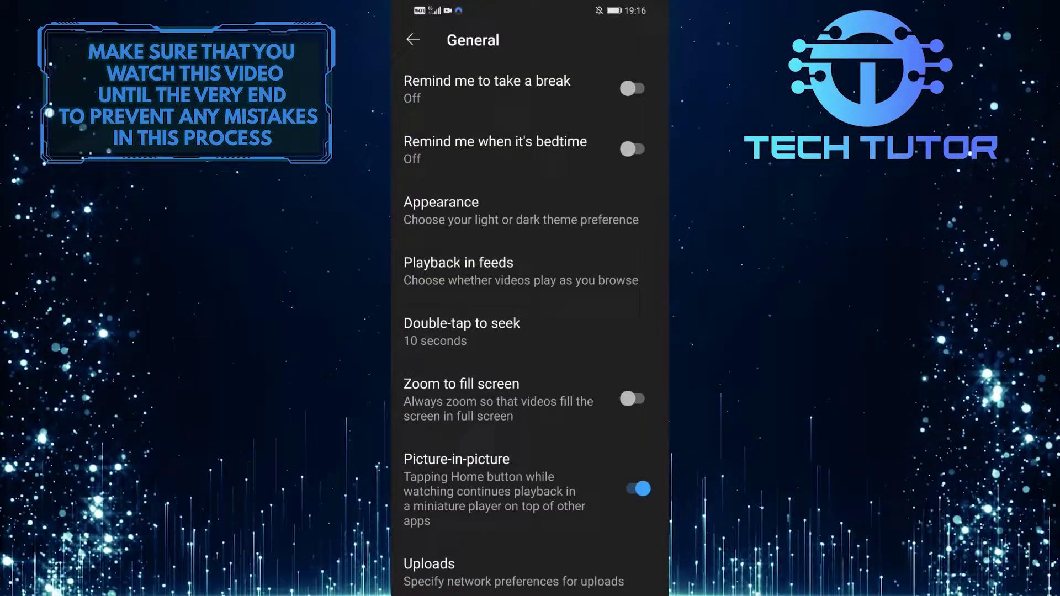
Set Playback in feeds to Off and swipe back out of Settings.
click(497, 269)
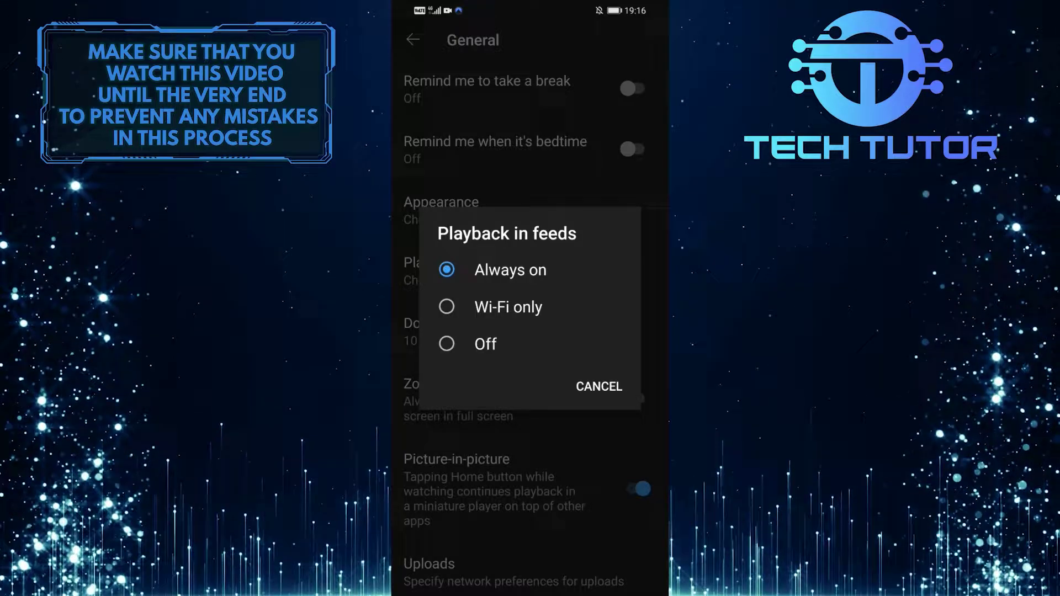
click(507, 306)
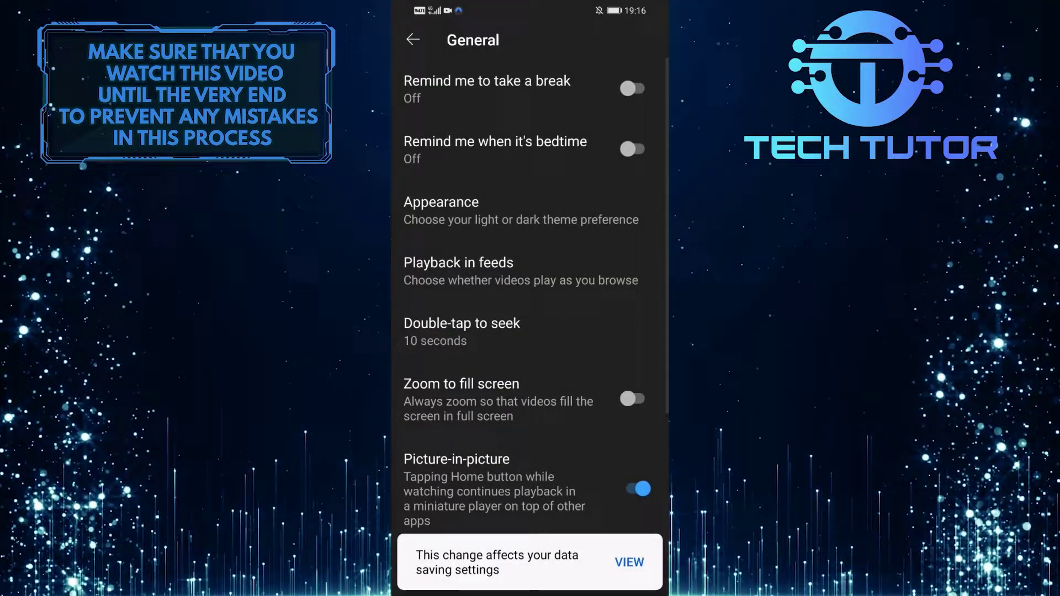
drag(662, 335, 579, 360)
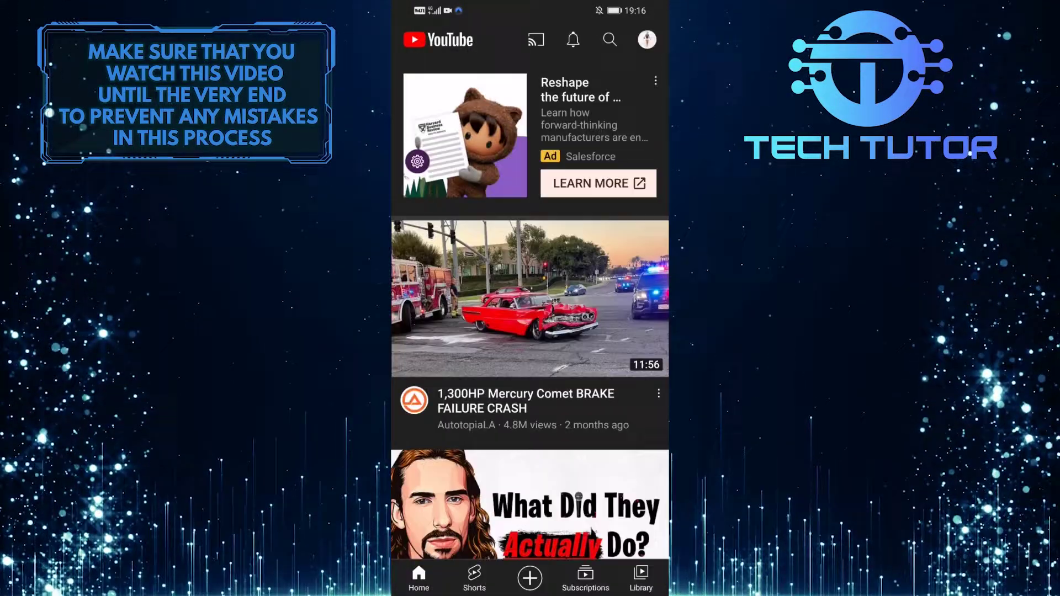
scroll(596, 424, down, 3)
scroll(597, 425, down, 5)
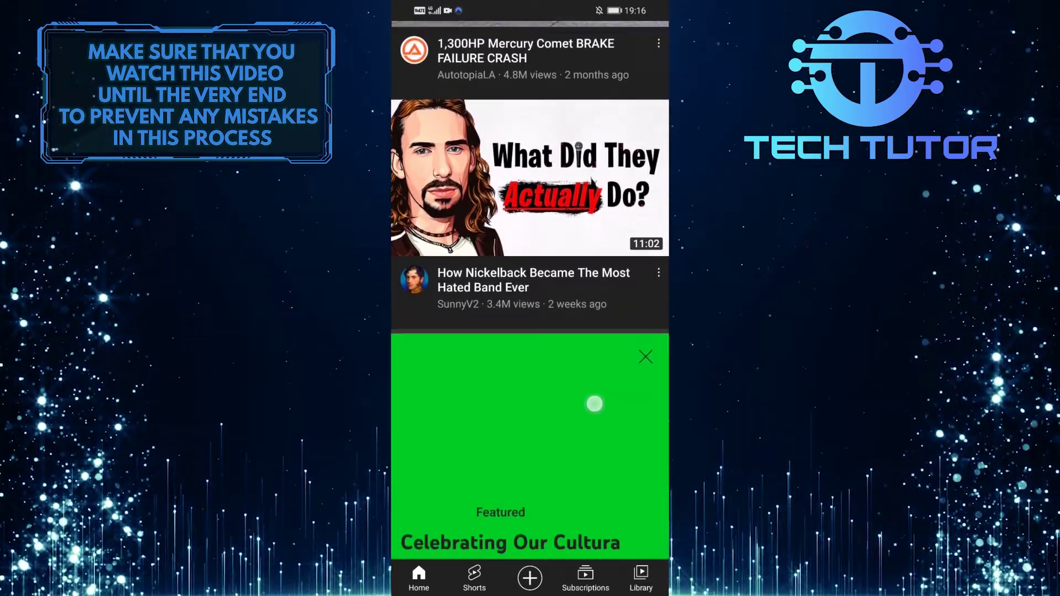
scroll(602, 459, down, 2)
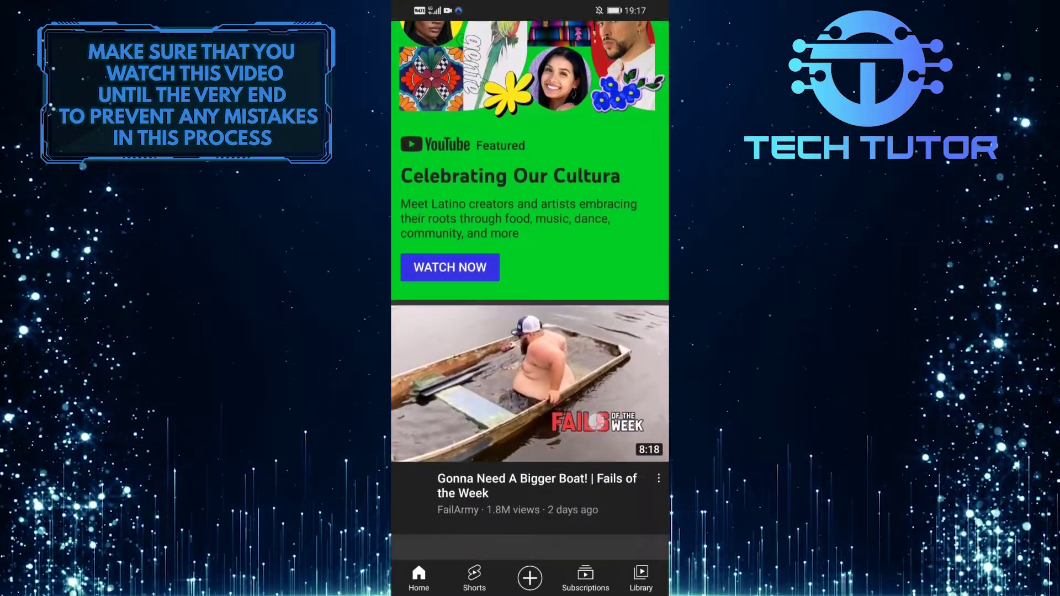
scroll(601, 459, down, 3)
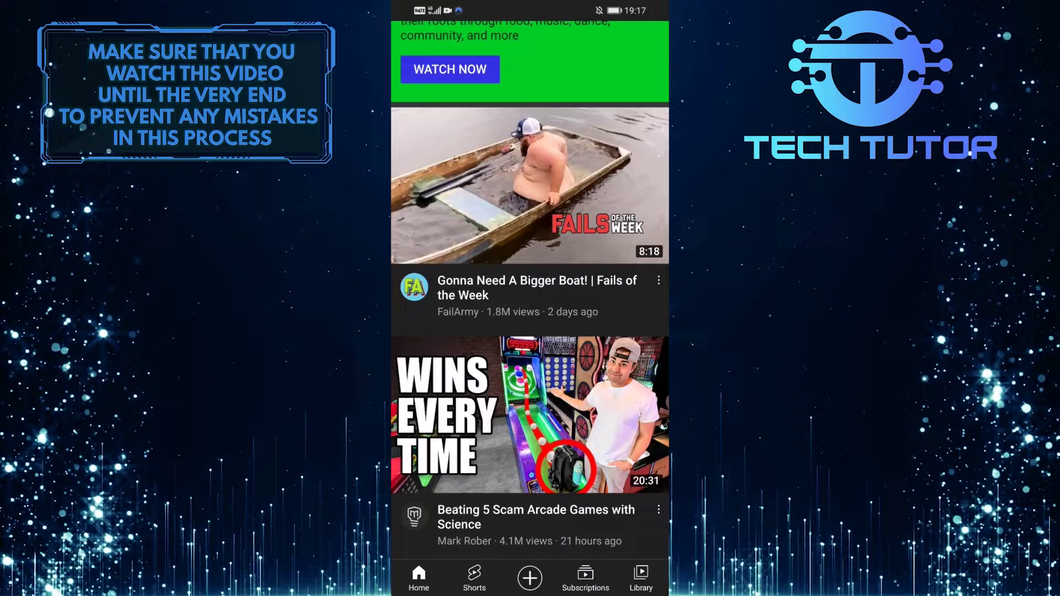
scroll(602, 459, down, 3)
scroll(593, 447, down, 3)
scroll(585, 436, down, 2)
scroll(586, 436, down, 2)
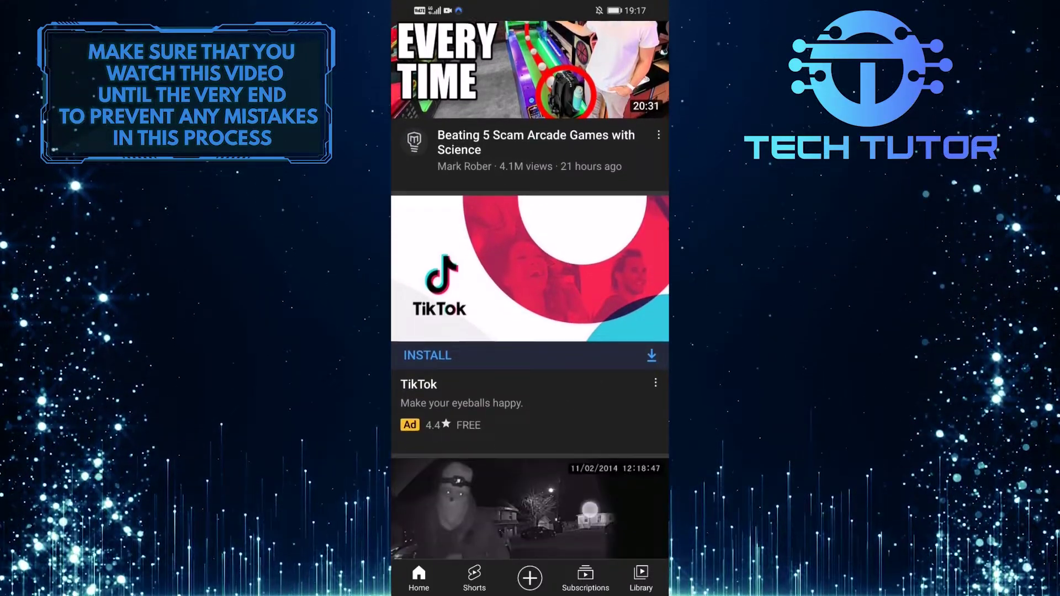
scroll(588, 426, down, 3)
scroll(591, 414, down, 3)
scroll(597, 404, down, 3)
scroll(596, 403, down, 2)
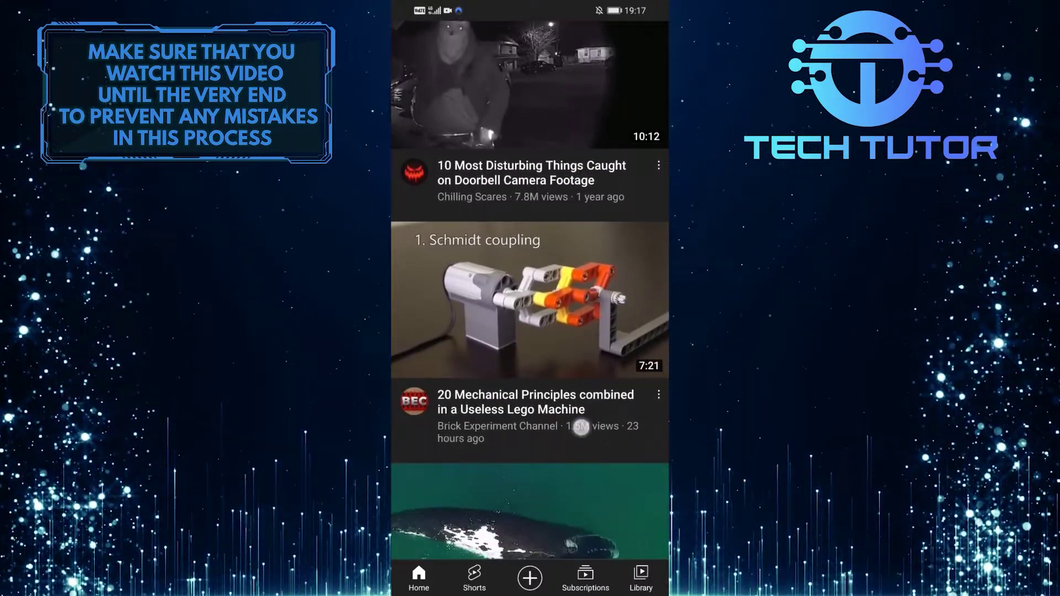
scroll(596, 403, down, 3)
scroll(596, 403, down, 2)
scroll(596, 403, down, 3)
scroll(596, 403, down, 2)
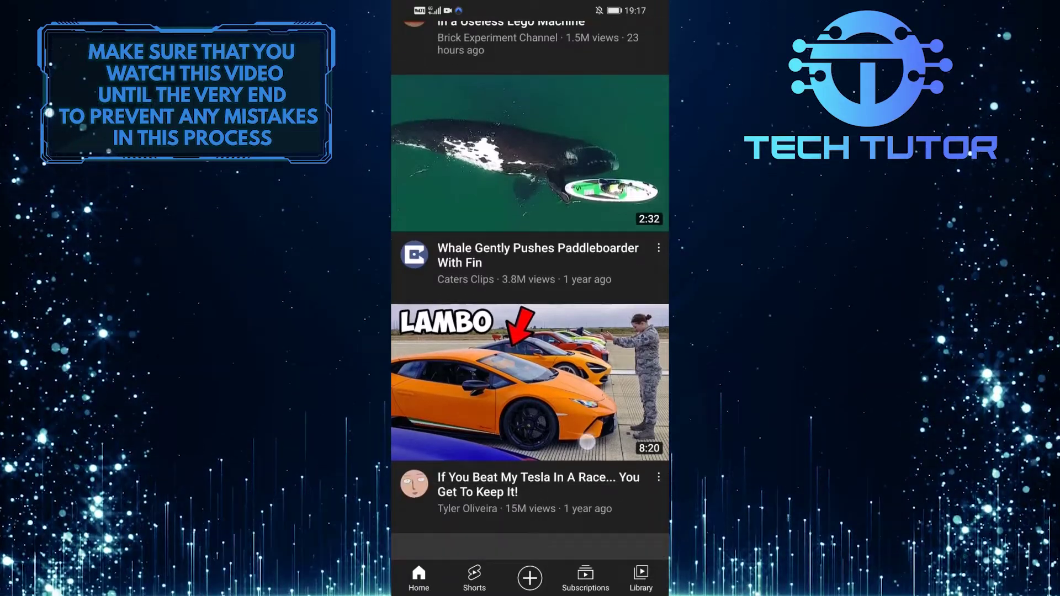
scroll(596, 399, down, 1)
scroll(599, 395, down, 4)
scroll(601, 388, down, 2)
scroll(590, 418, down, 2)
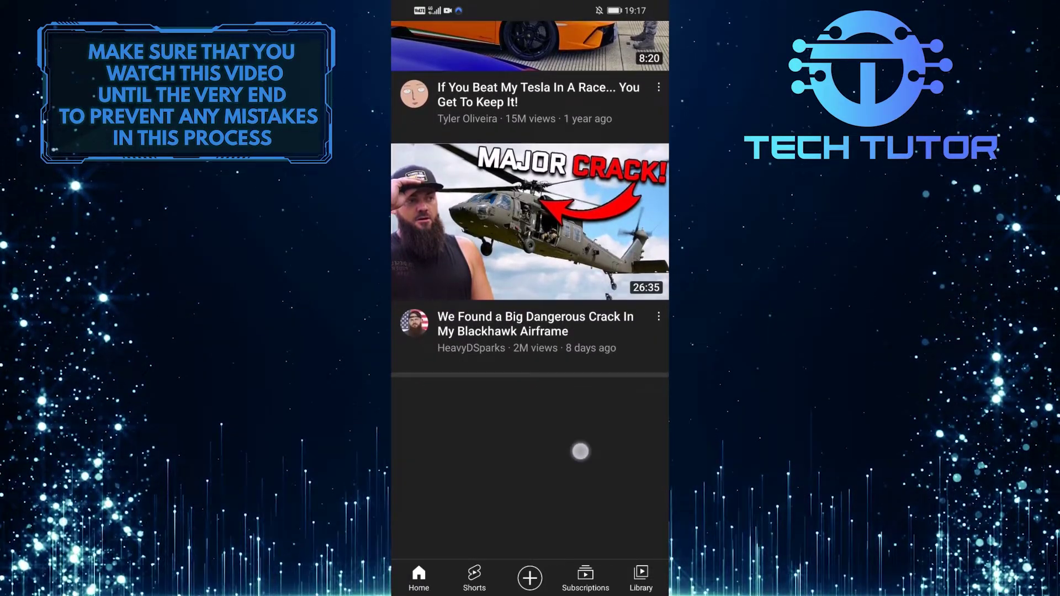
scroll(580, 449, down, 1)
scroll(580, 450, down, 5)
scroll(580, 449, down, 1)
scroll(530, 203, down, 2)
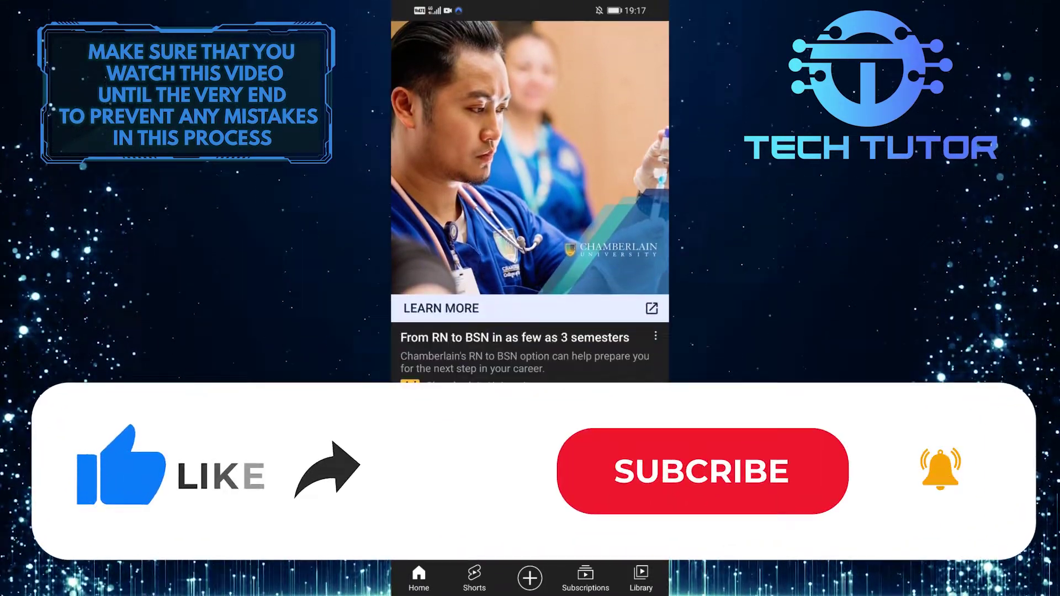
scroll(531, 203, down, 1)
scroll(530, 203, down, 1)
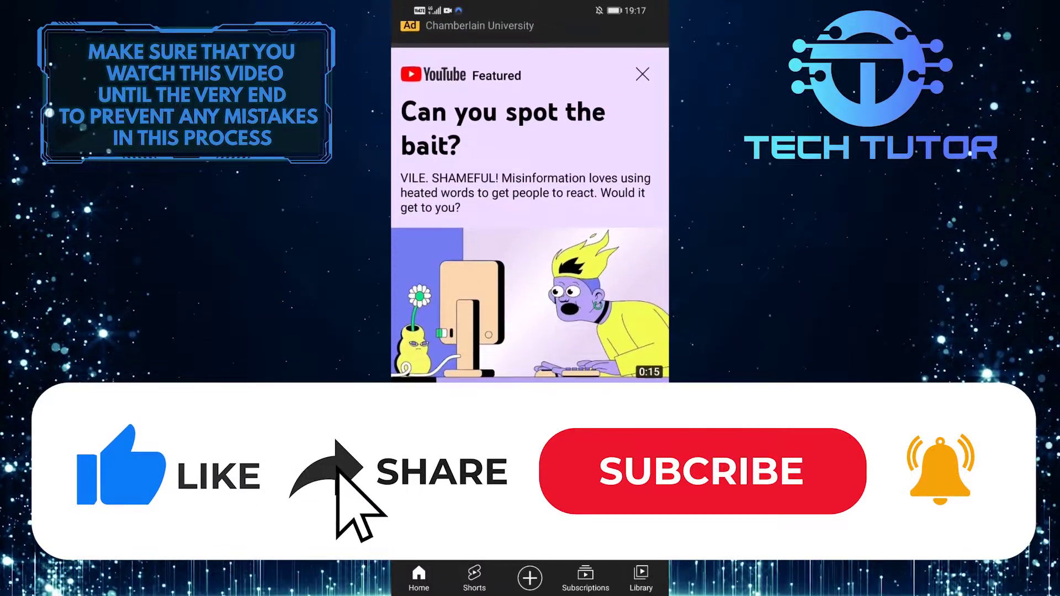
scroll(530, 203, down, 1)
scroll(530, 203, down, 1)
scroll(530, 204, down, 2)
scroll(530, 203, down, 1)
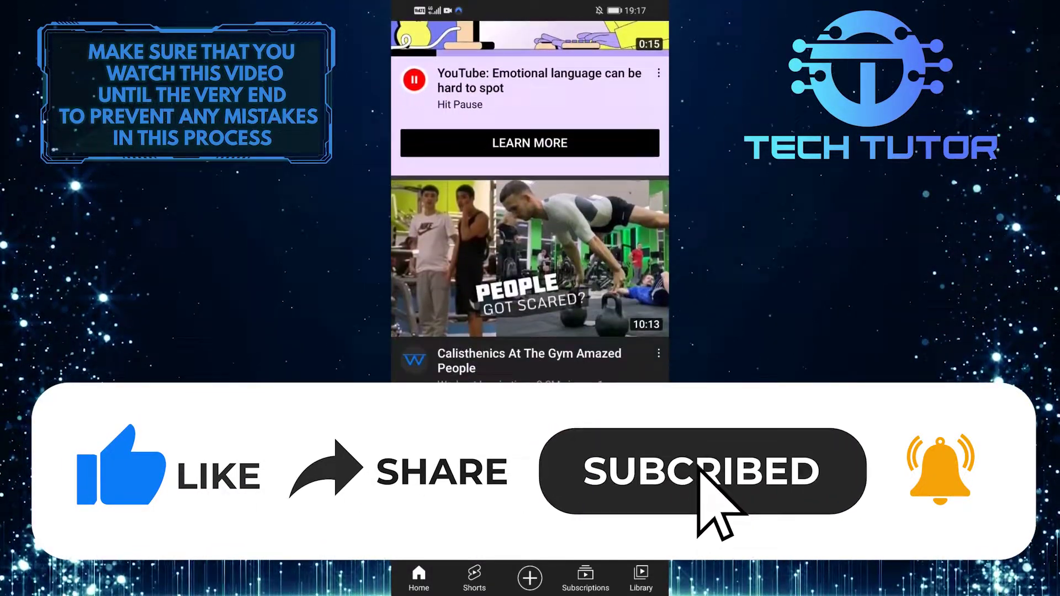
scroll(530, 203, down, 2)
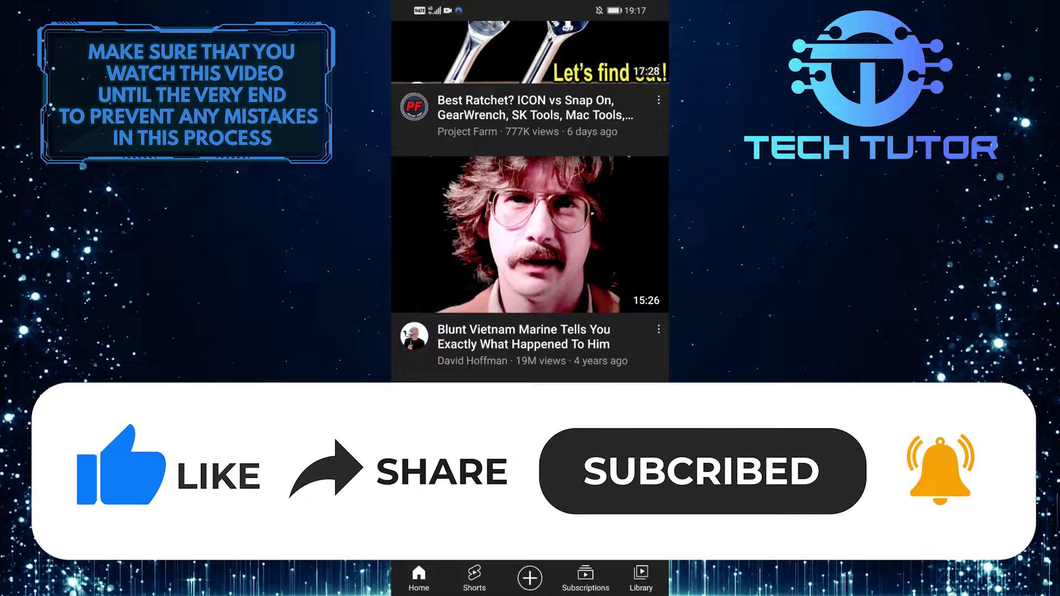